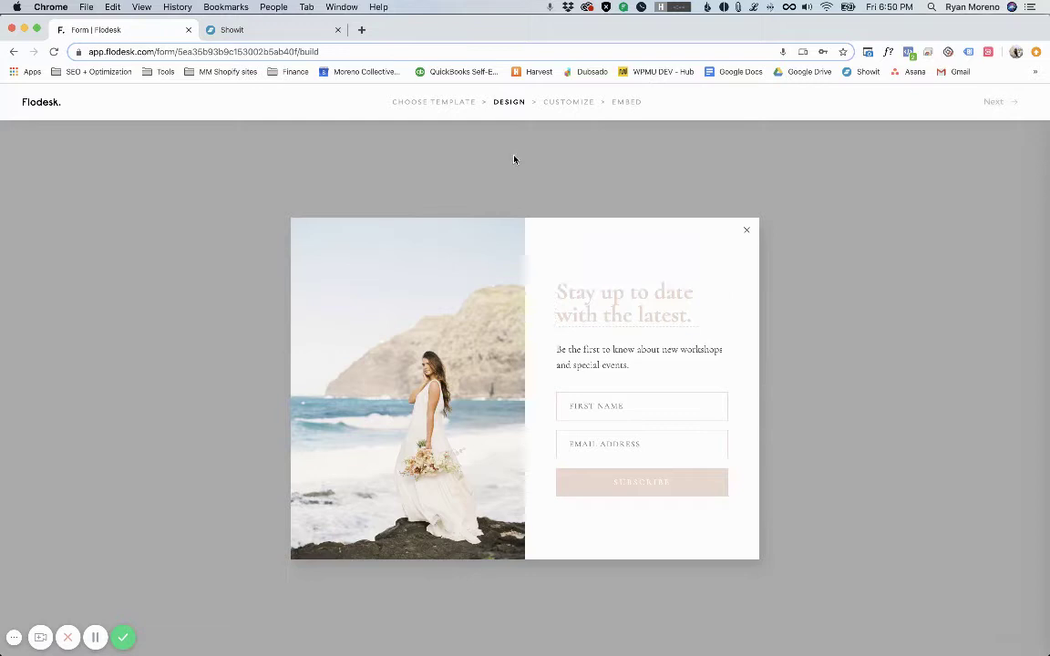
Step: Inspect the popup's canvas settings, headline font, and name/email input styling with its #ECD8D1 border
left_click(516, 159)
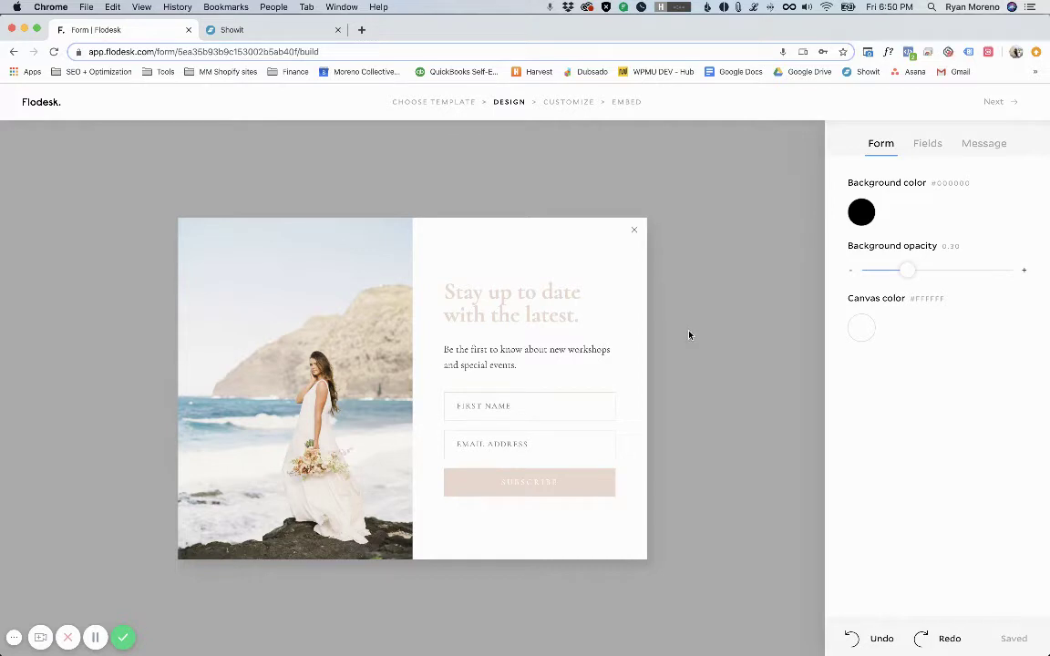
left_click(499, 301)
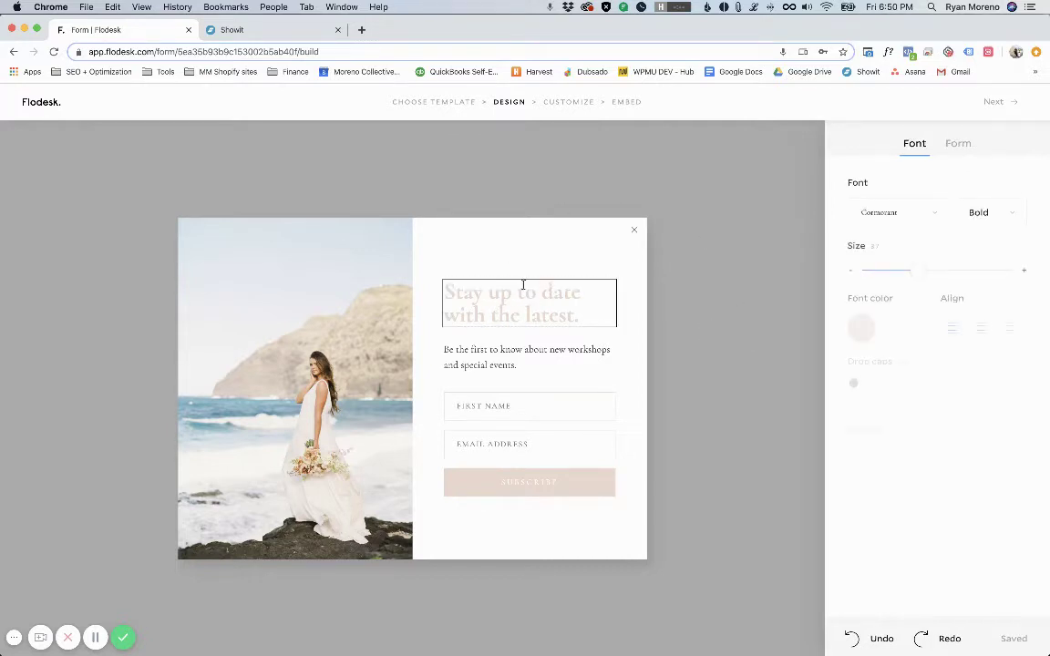
triple_click(570, 317)
left_click(605, 312)
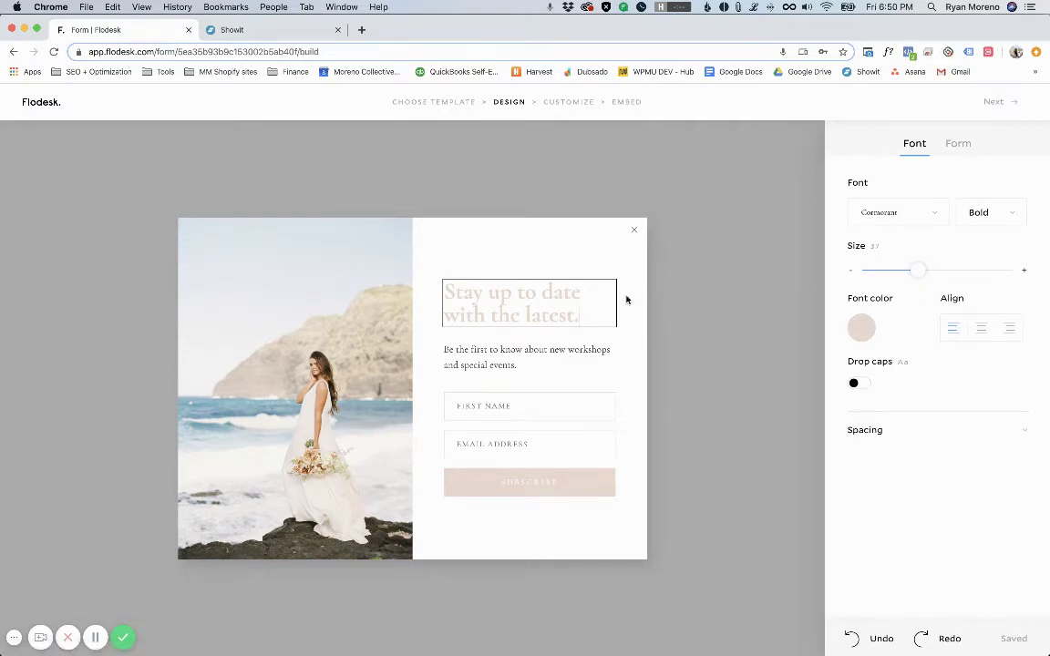
left_click(544, 406)
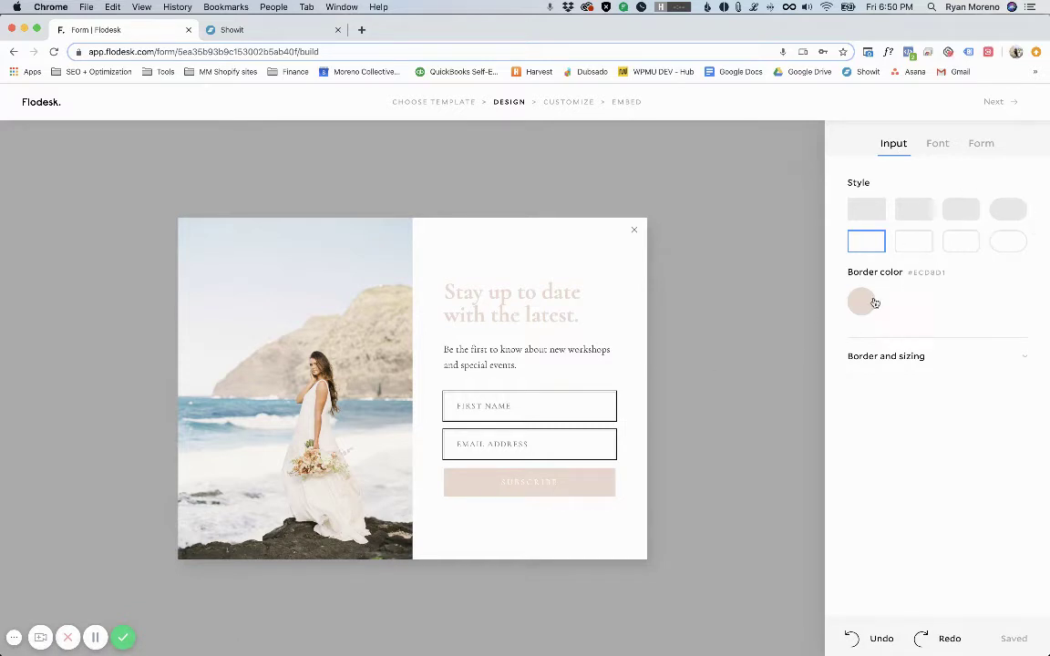
Step: Leave last-name capture off so the form collects only first name and email, then continue to Customize
left_click(981, 144)
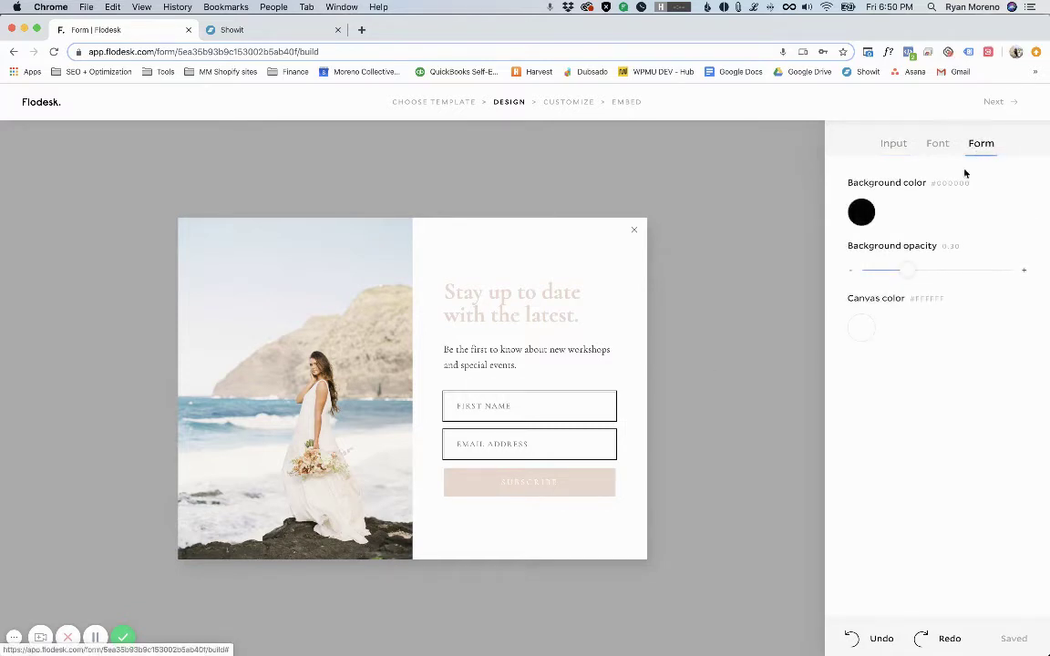
left_click(588, 244)
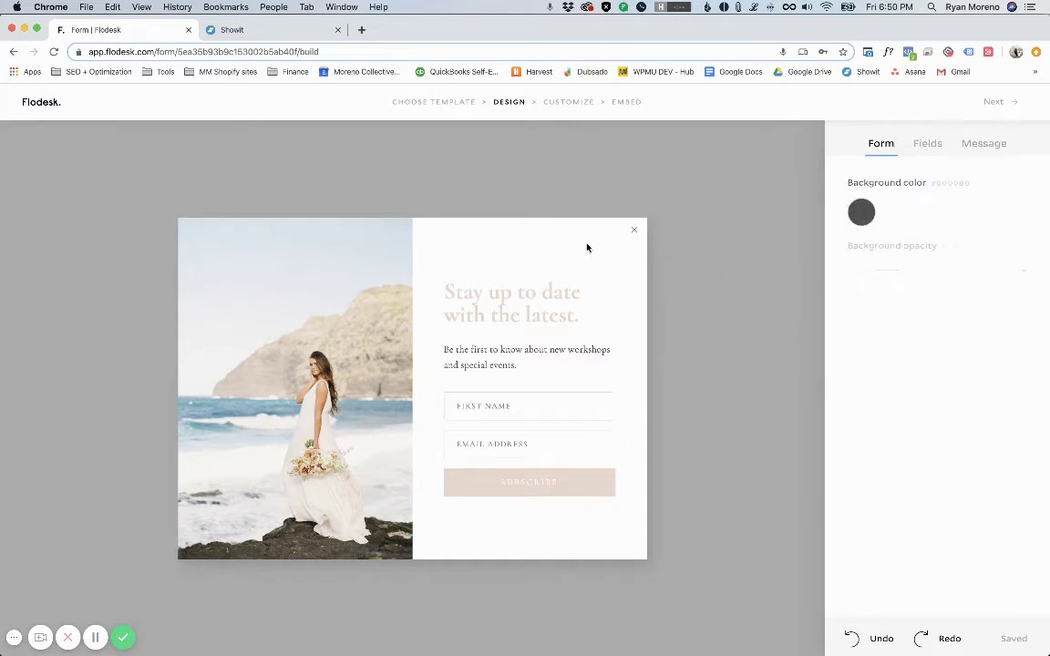
left_click(928, 145)
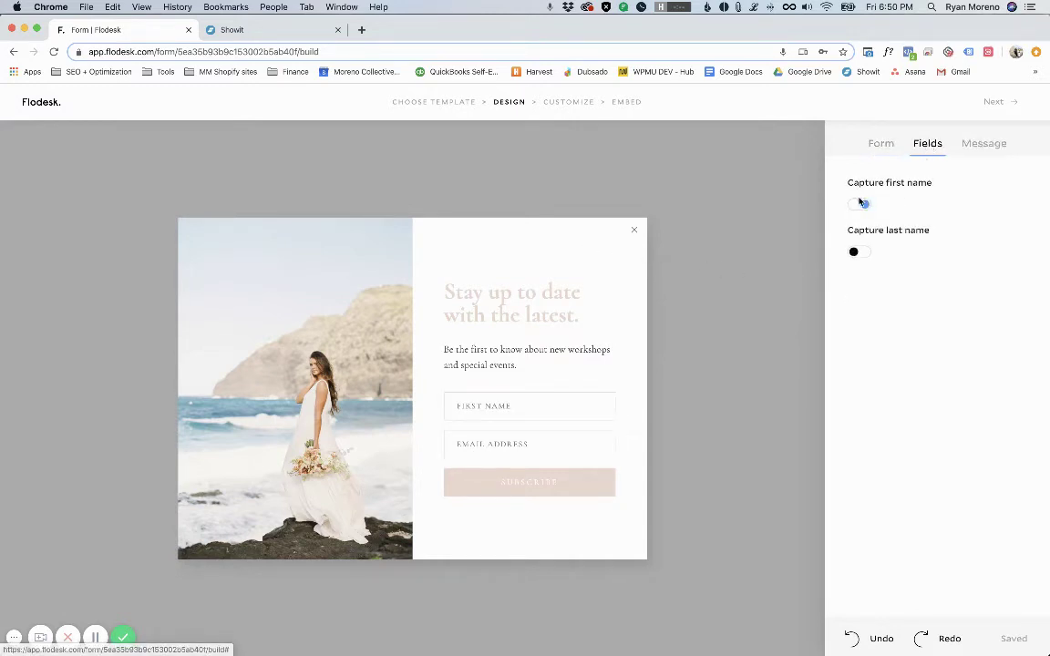
left_click(861, 253)
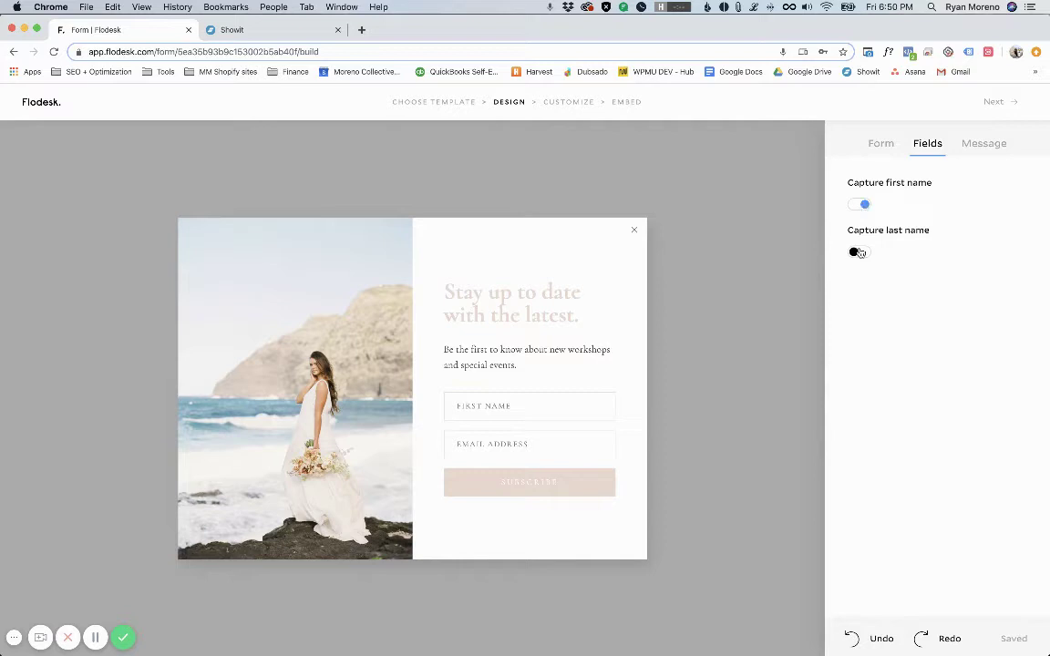
left_click(862, 253)
left_click(709, 310)
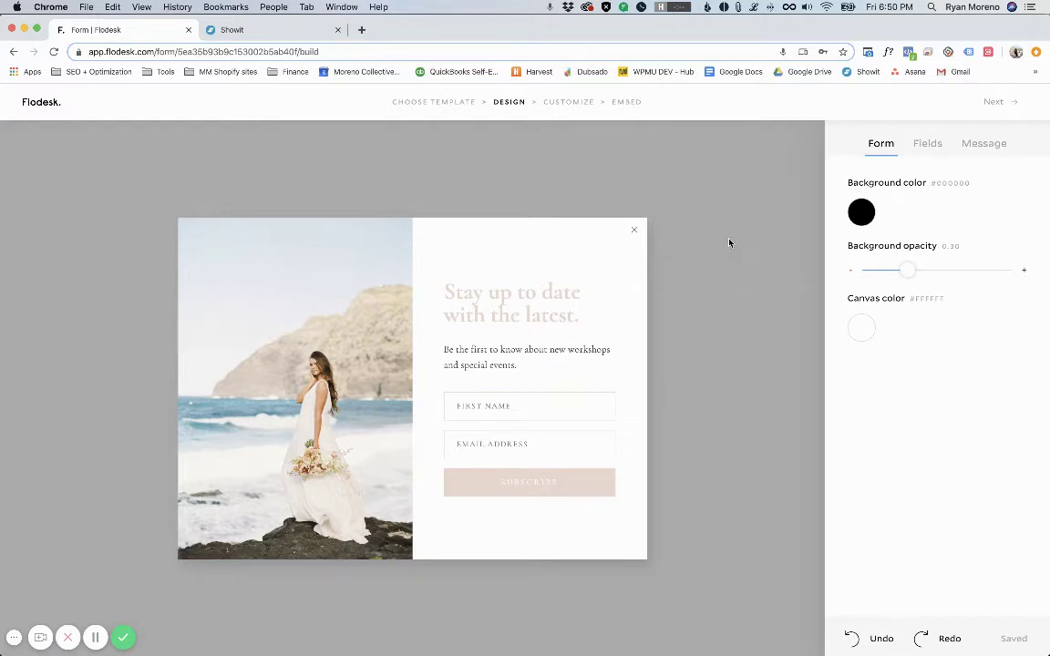
left_click(992, 102)
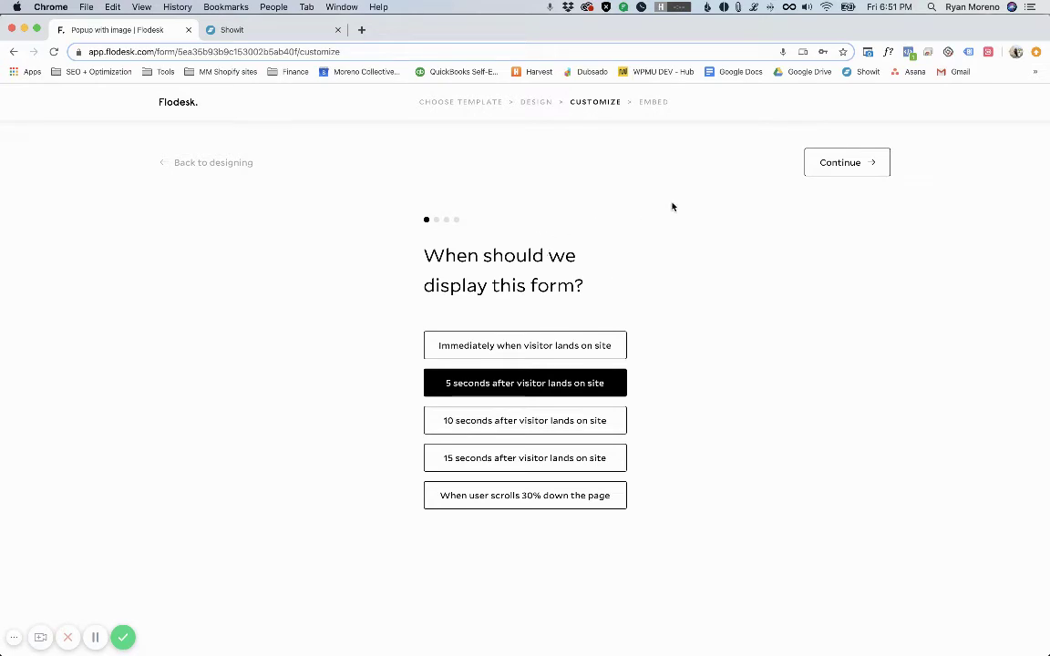
Step: Keep the 5-second display, return-visitor hiding and notifications, then copy the header embed code
left_click(830, 165)
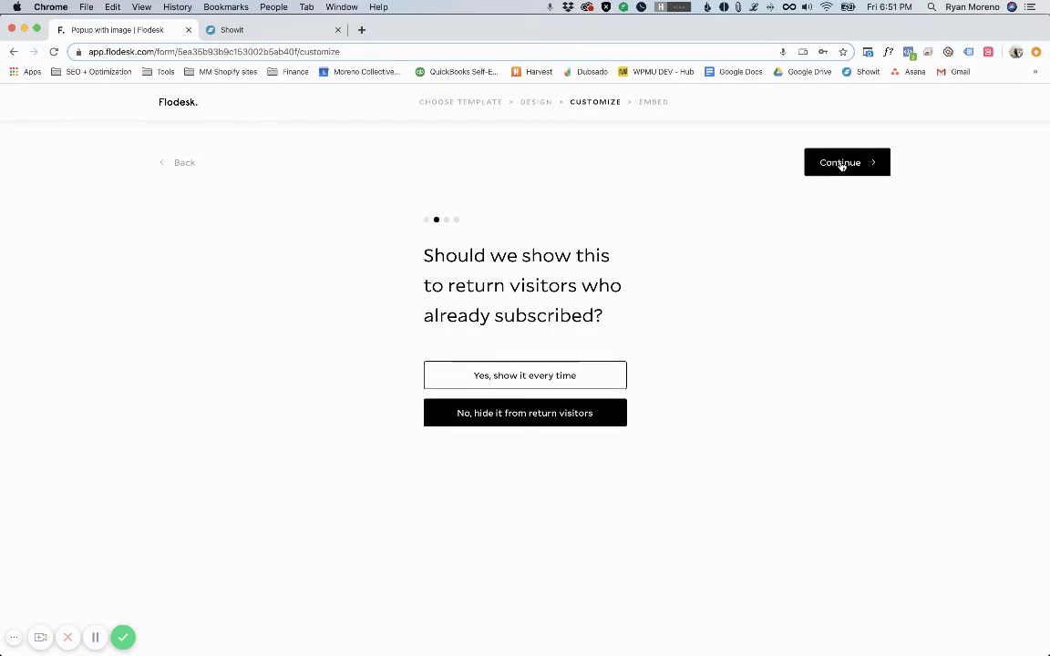
left_click(841, 166)
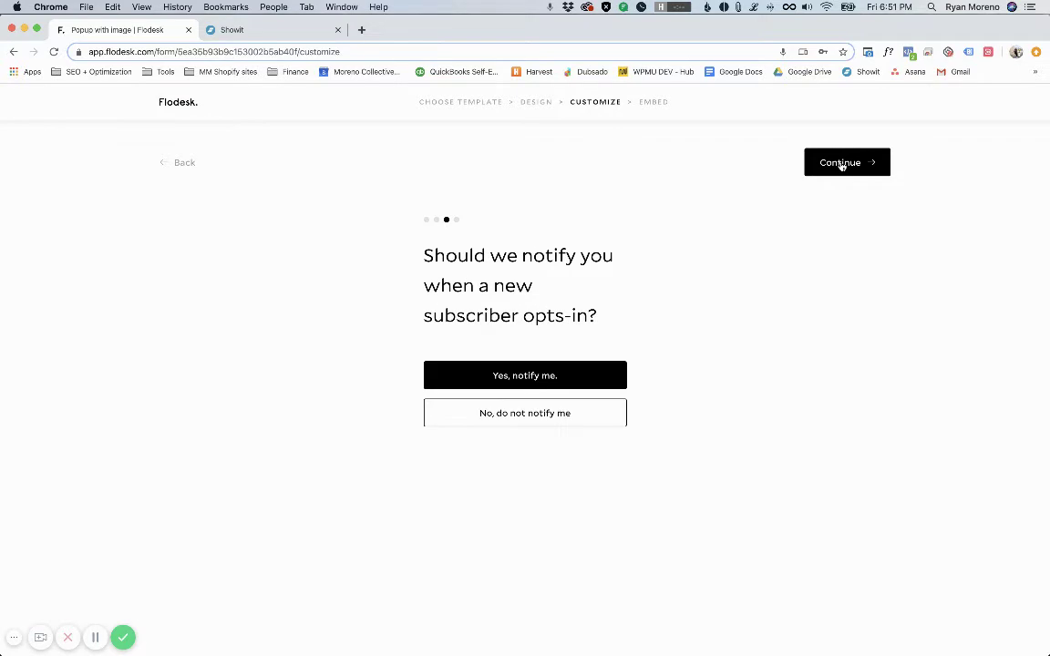
left_click(841, 165)
left_click(842, 165)
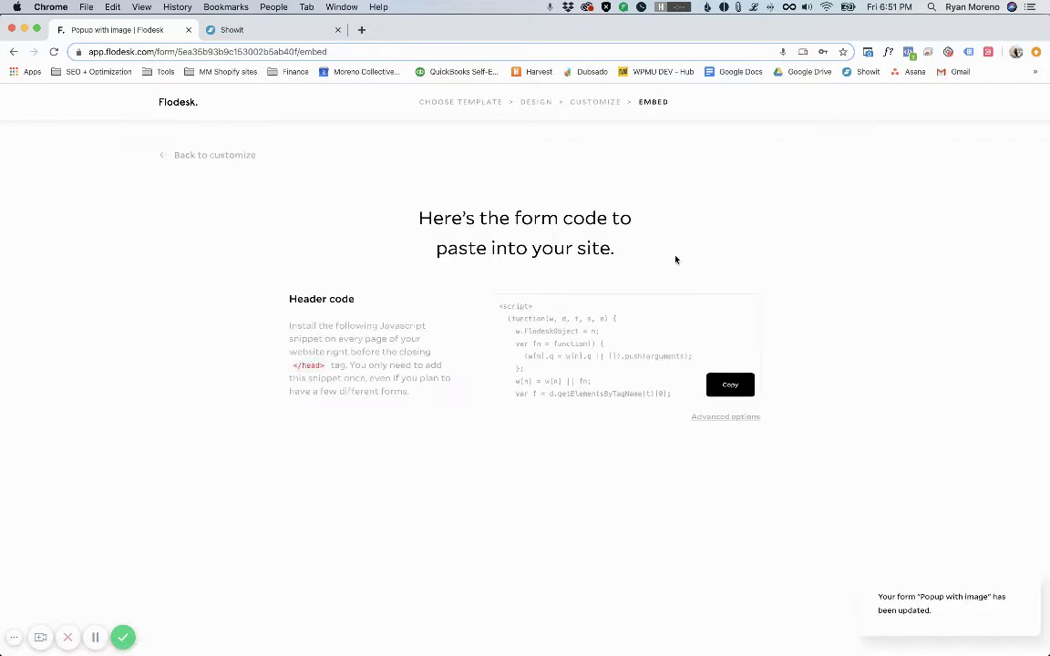
left_click(734, 386)
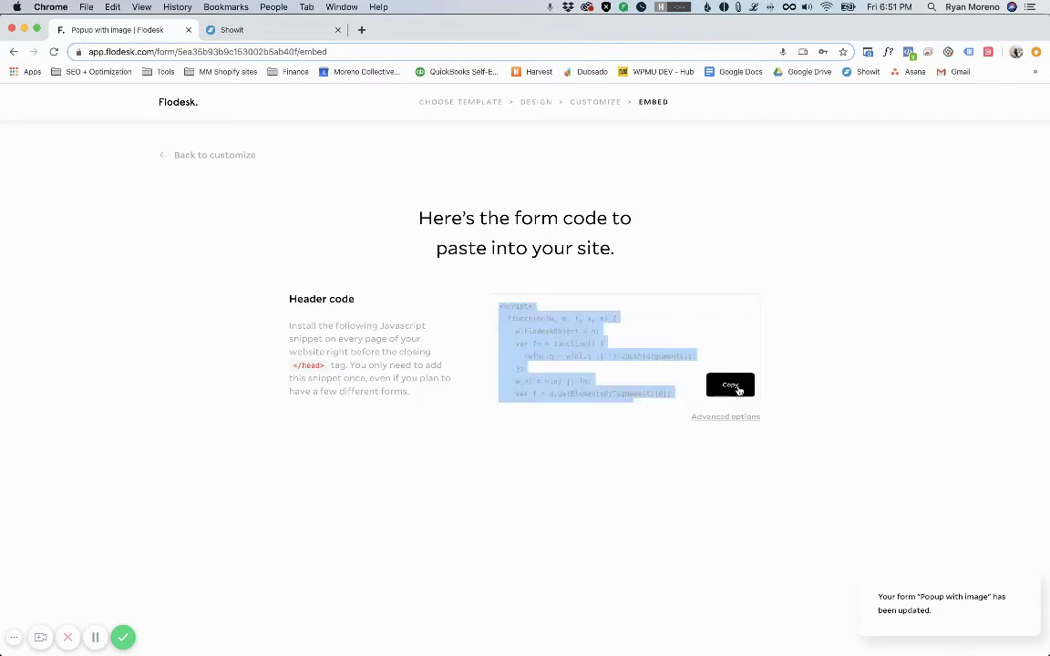
left_click(273, 30)
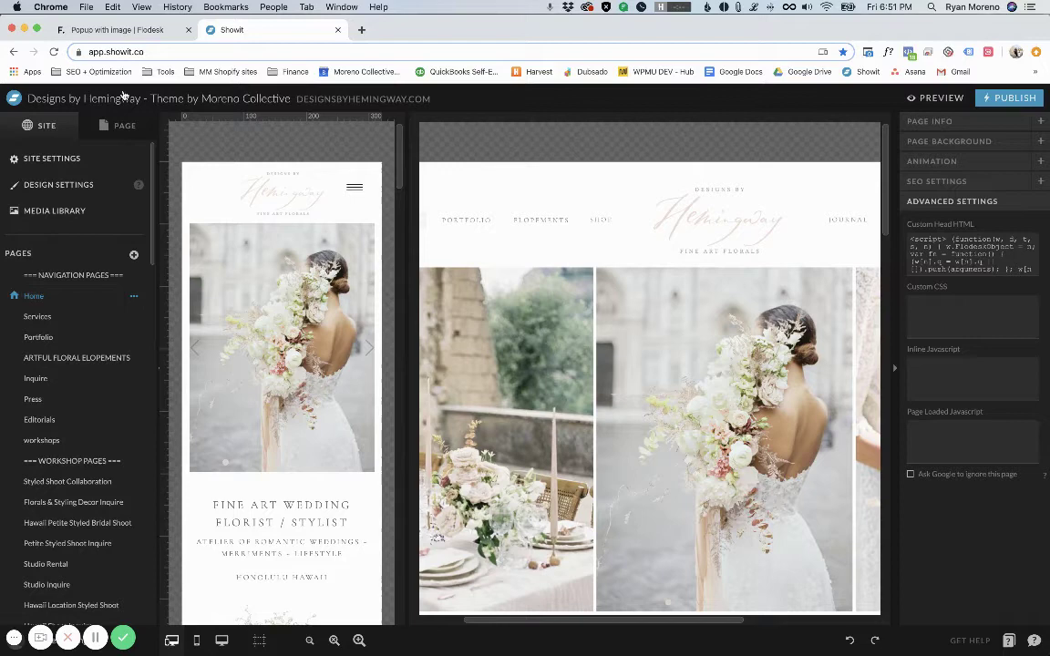
Step: Bring up the Home page's own settings, including its Custom Head HTML, from the PAGE panel
left_click(123, 127)
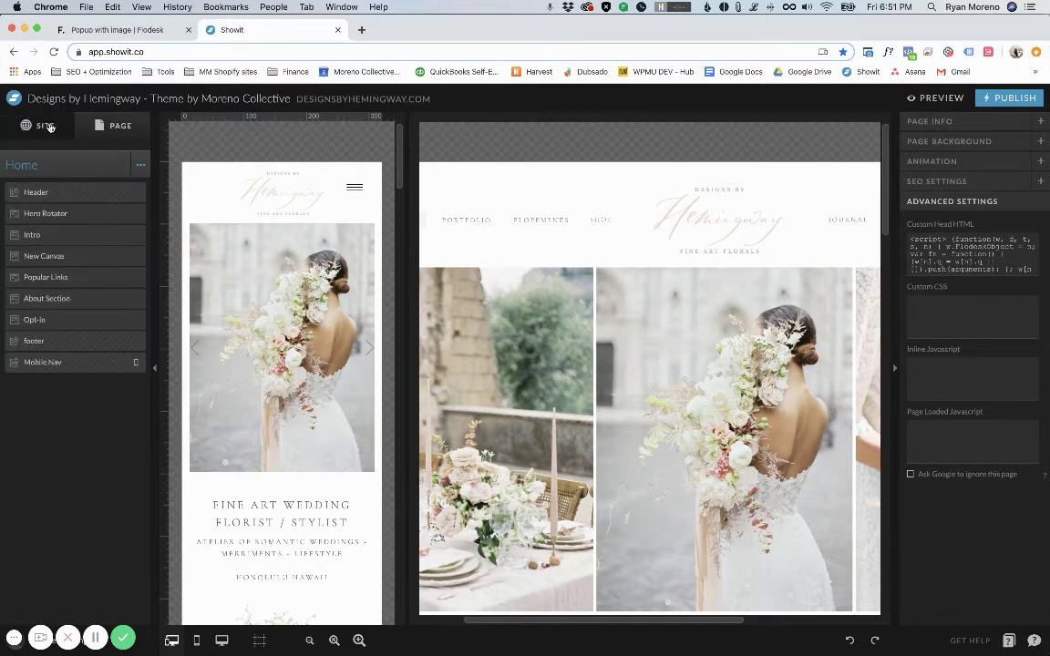
left_click(71, 235)
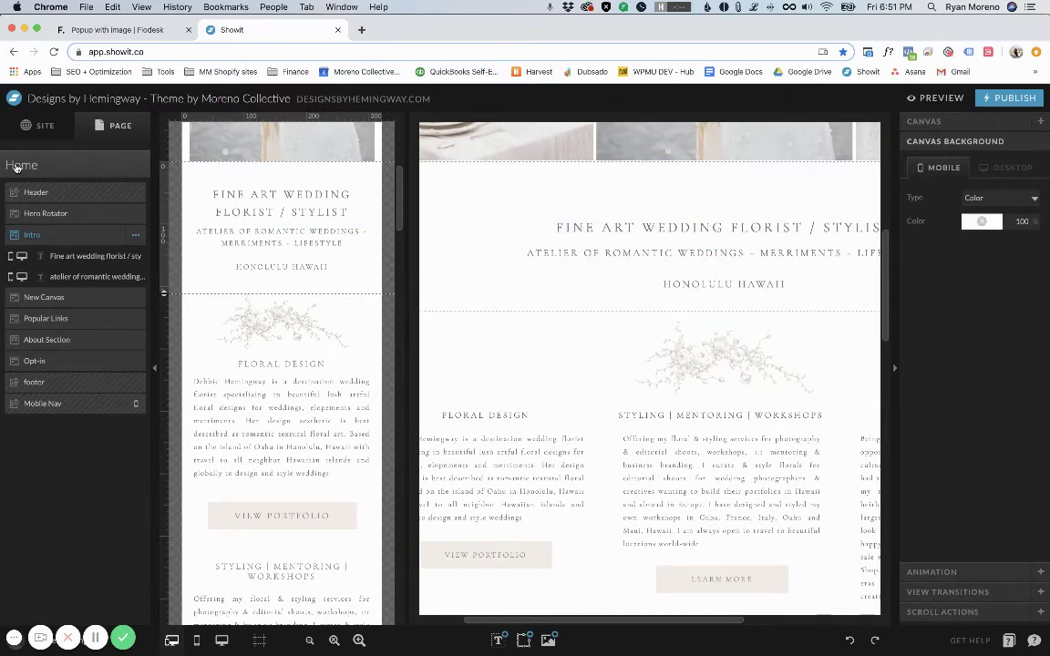
left_click(44, 165)
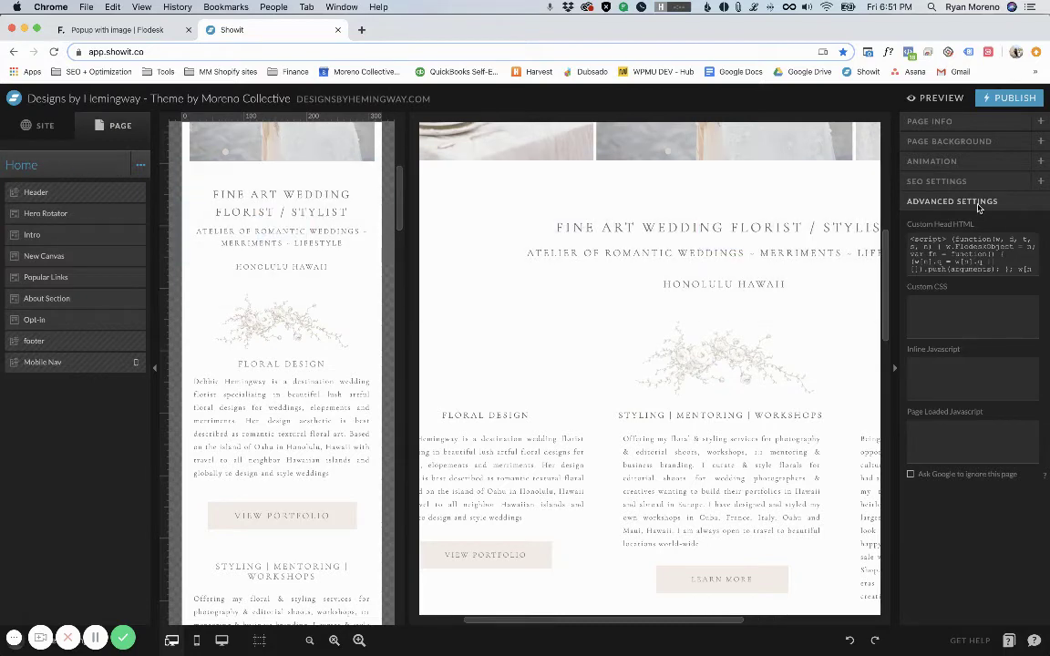
Step: Replace the old Home page head script with the copied Flodesk header code and save
left_click(946, 248)
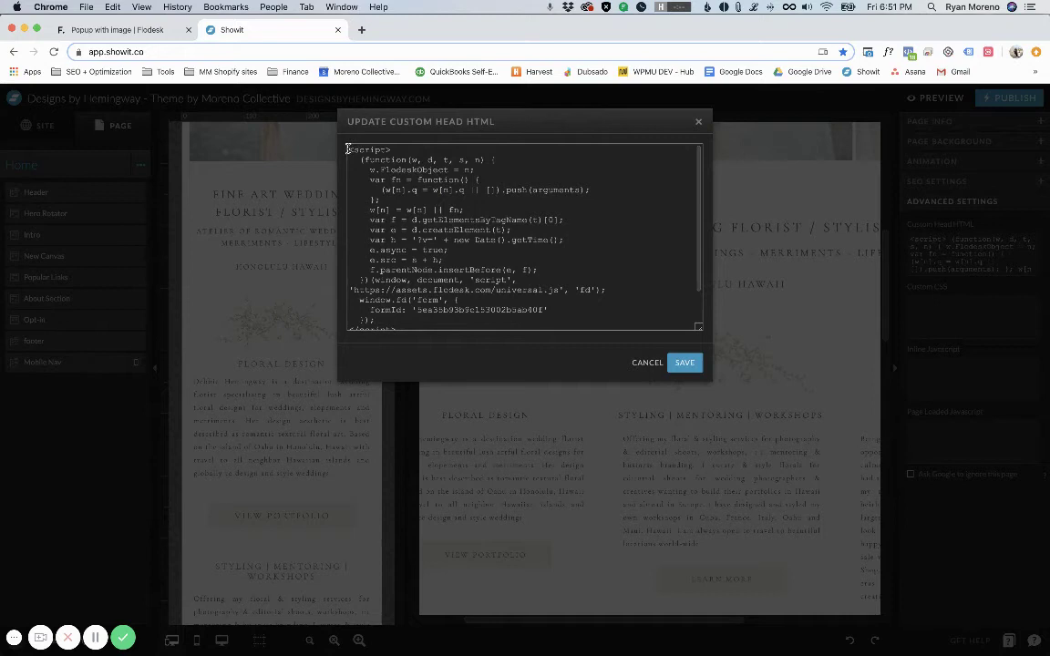
left_click_drag(349, 145, 453, 287)
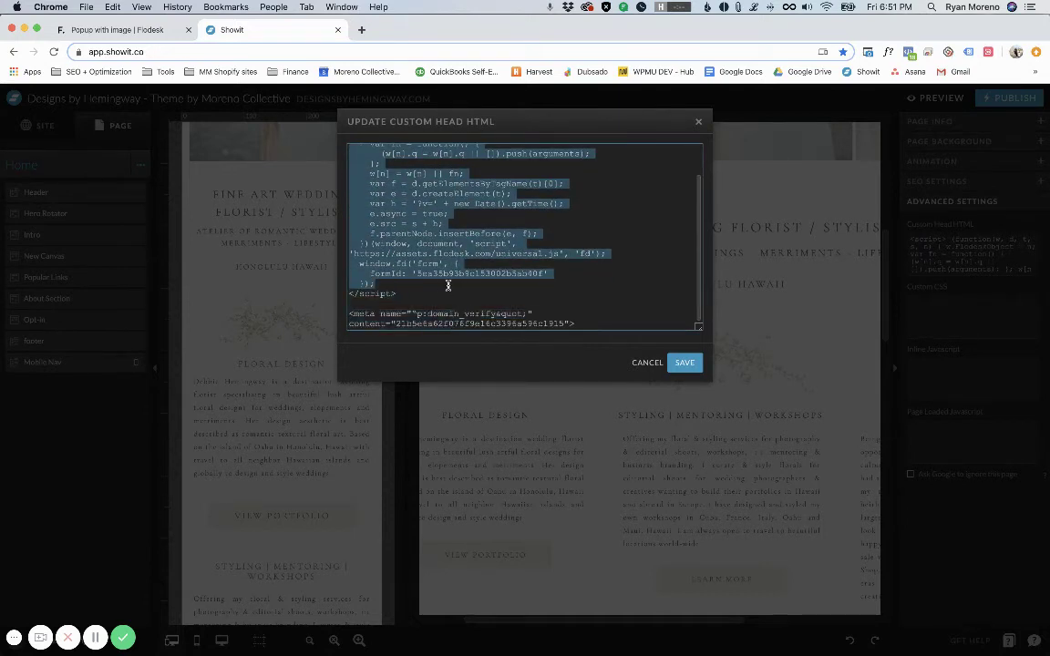
scroll(447, 253, "up", 1)
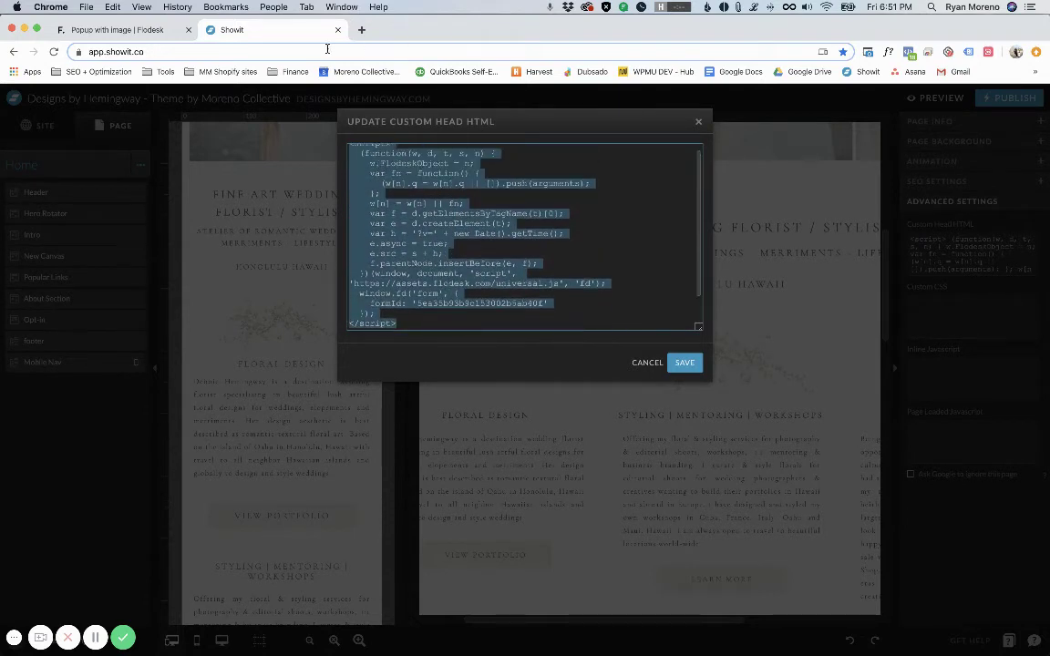
left_click(159, 32)
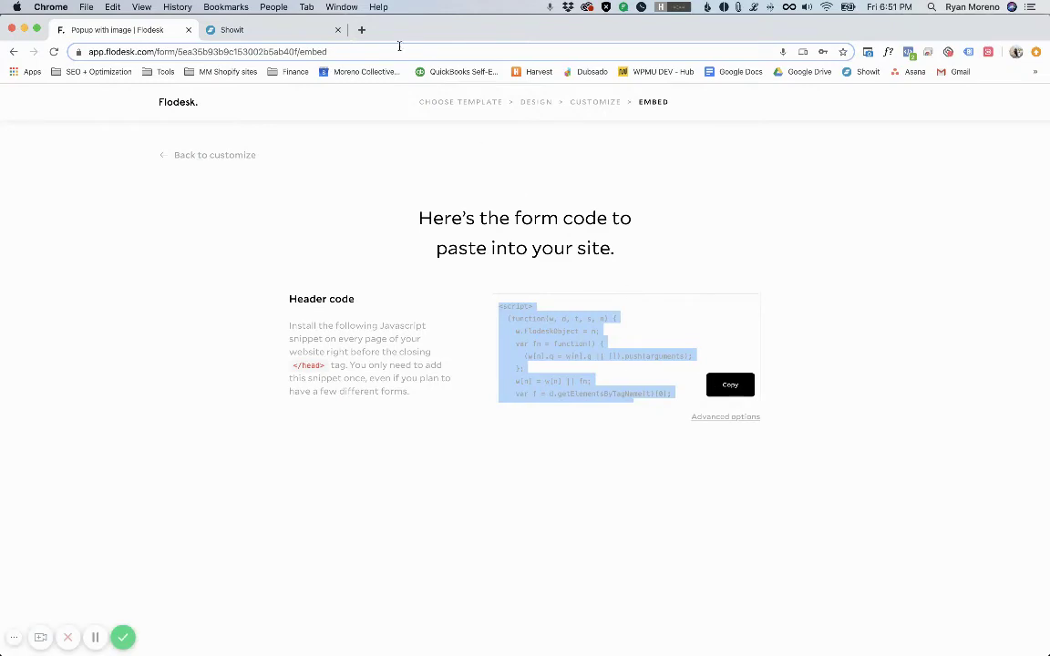
left_click(239, 31)
key("ctrl+v")
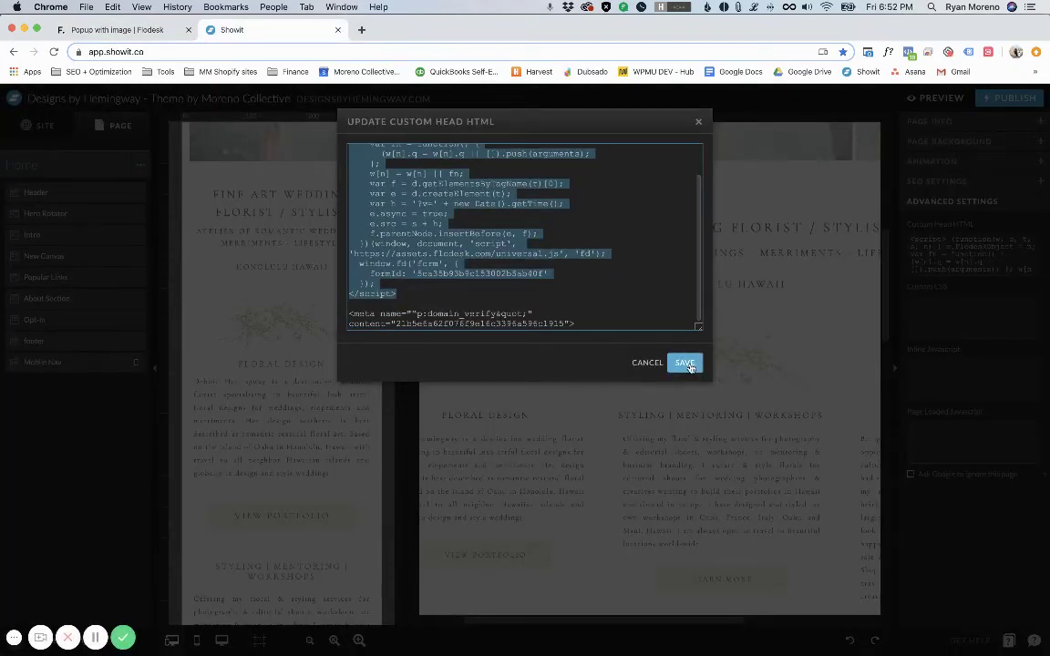
left_click(685, 362)
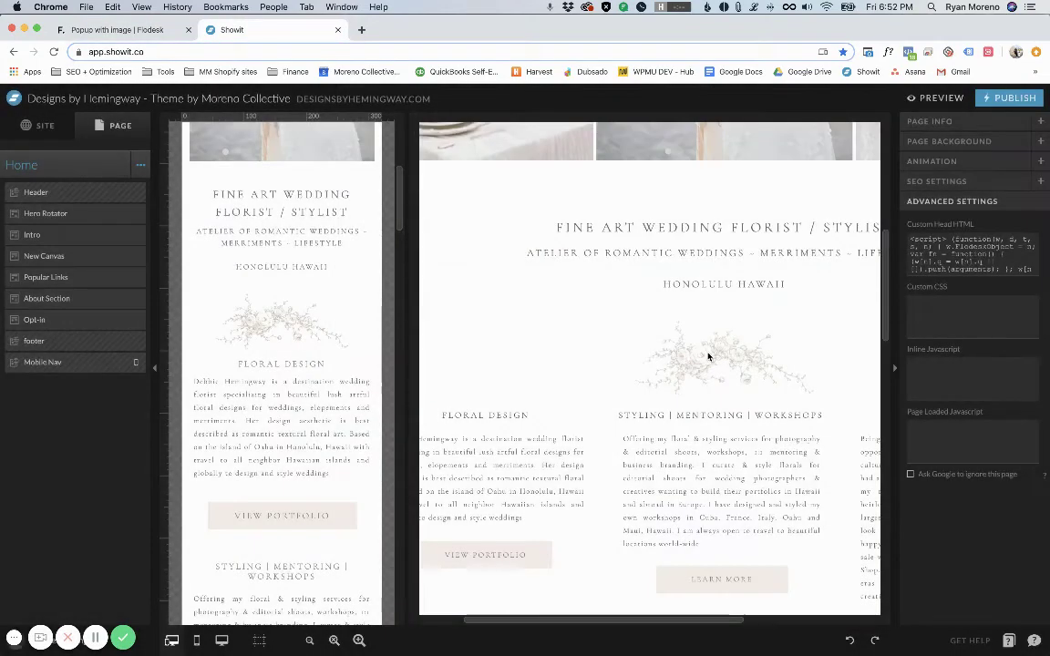
Step: Preview the Designs by Hemingway Home page in a new tab and scroll through it
left_click(943, 99)
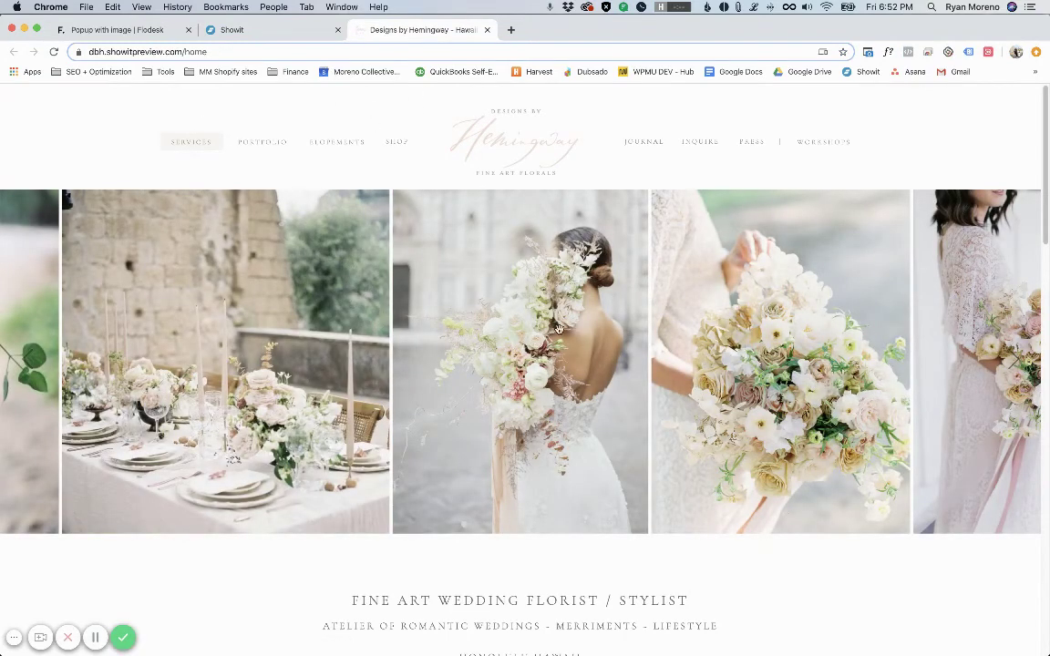
scroll(562, 332, "down", 3)
scroll(562, 332, "down", 5)
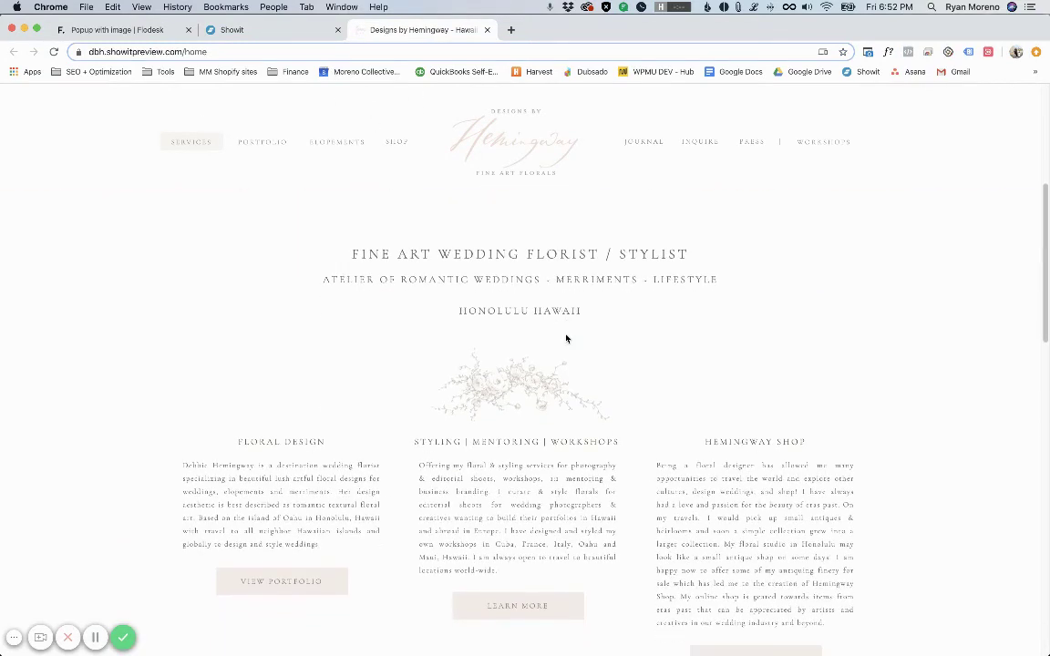
scroll(566, 338, "down", 5)
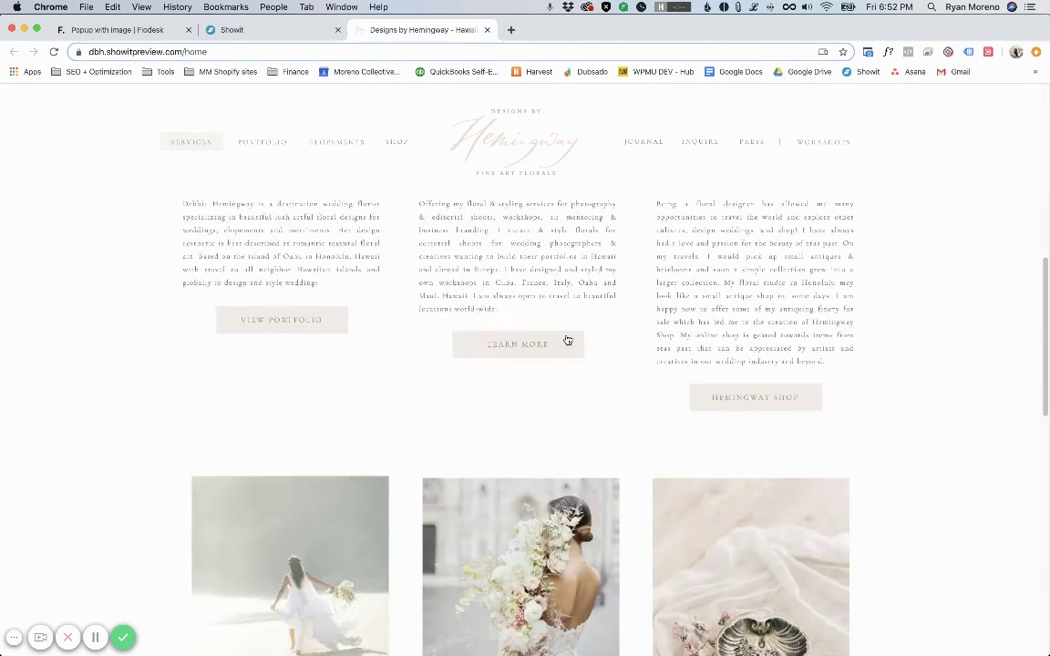
scroll(566, 338, "down", 4)
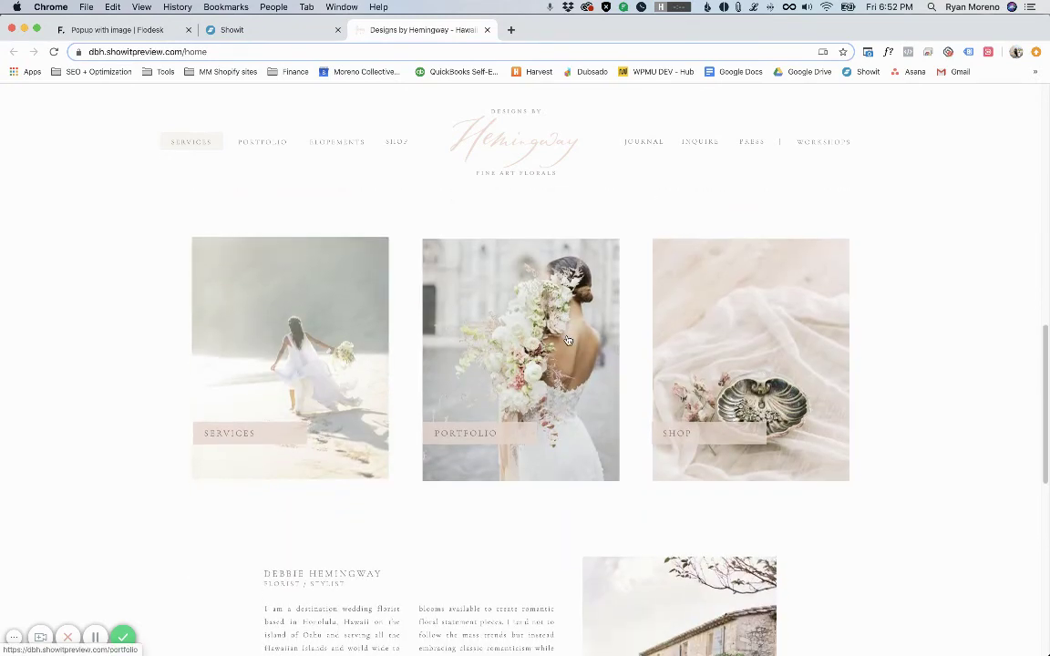
scroll(567, 340, "down", 1)
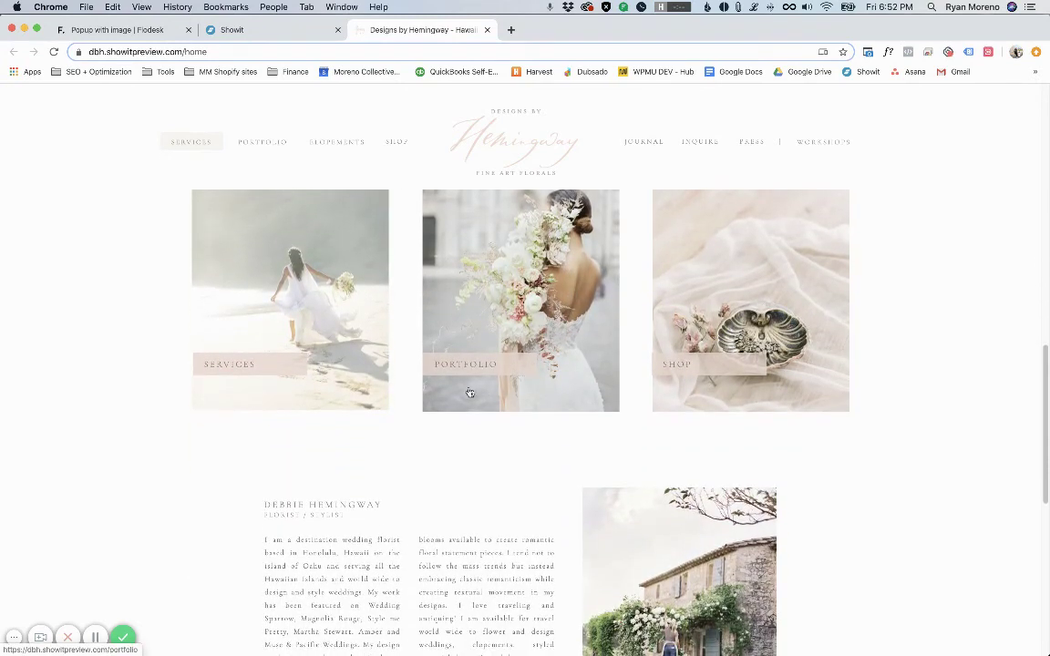
scroll(395, 355, "up", 10)
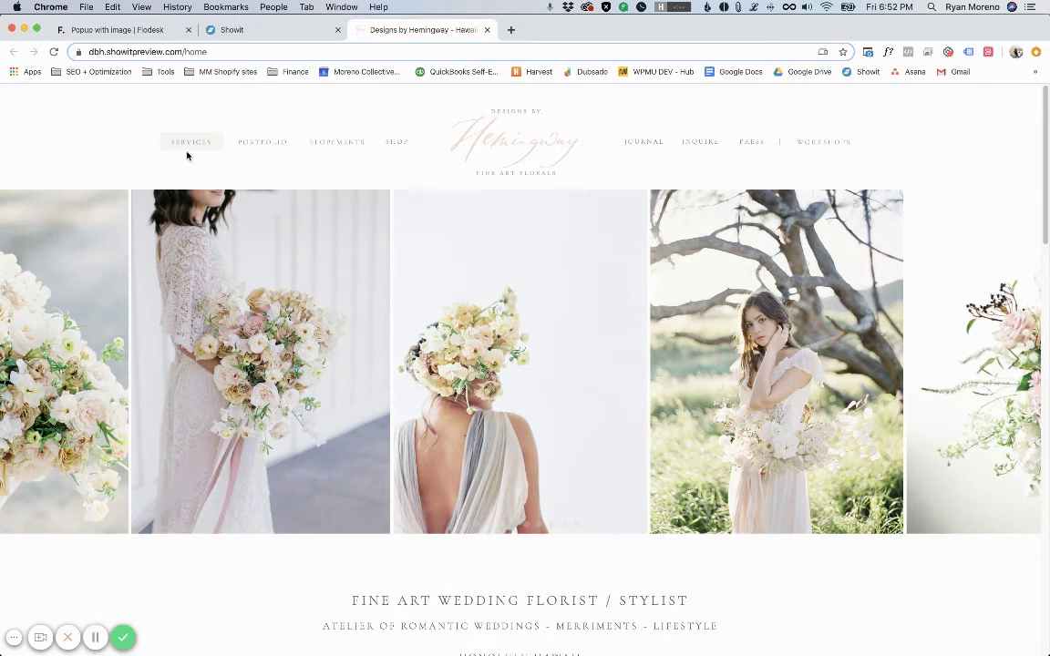
Step: Load the preview page's address in a private browsing window
left_click(215, 53)
key("super+c")
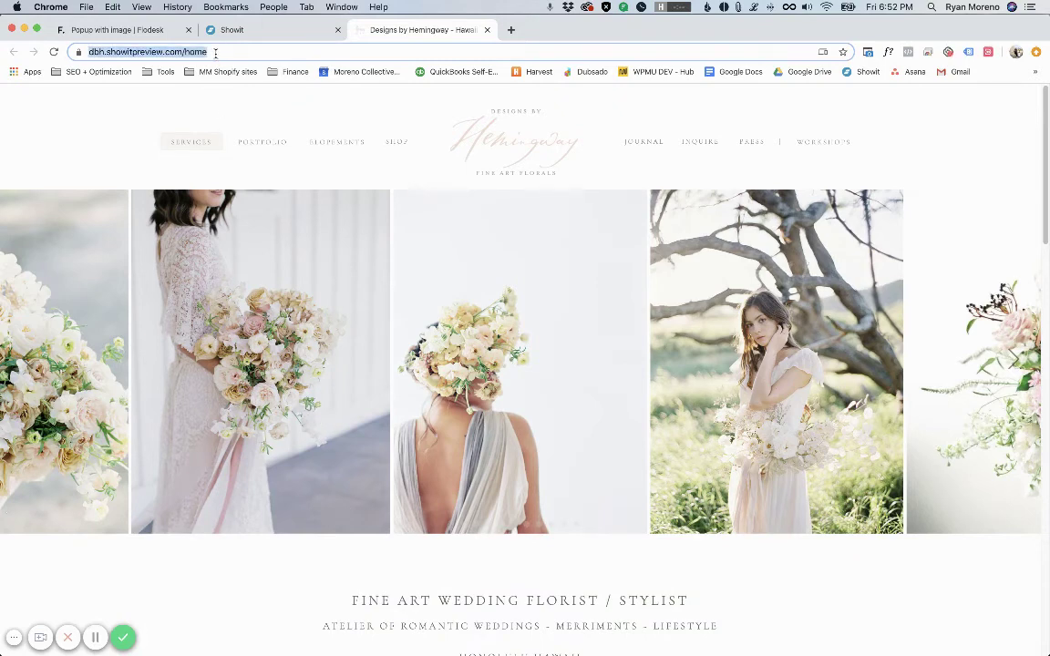
key("super+shift+n")
key("super+v")
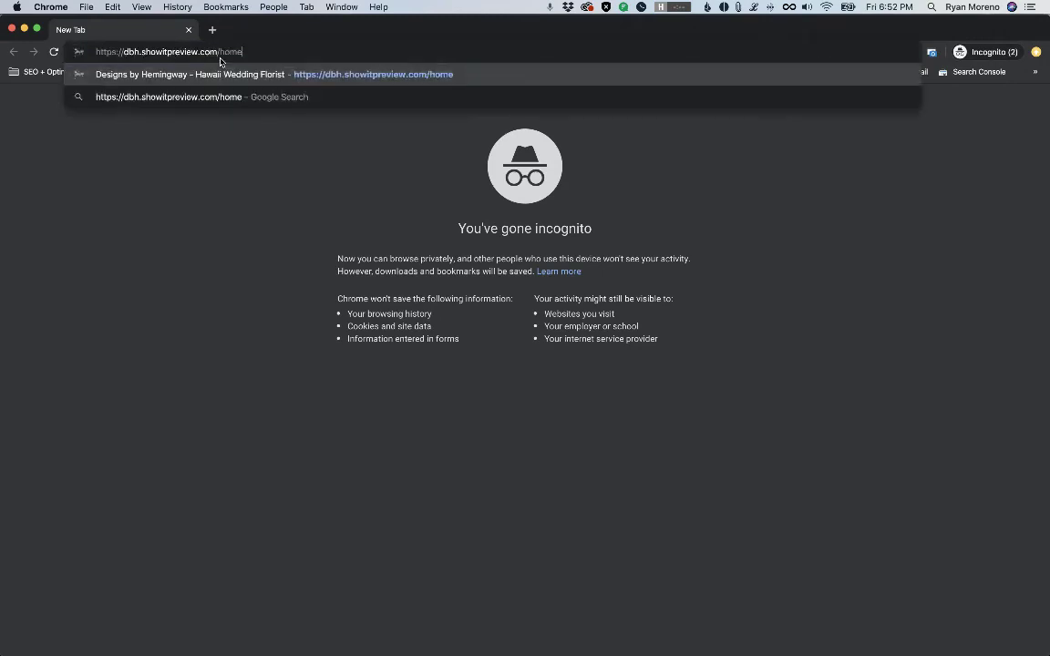
key("Return")
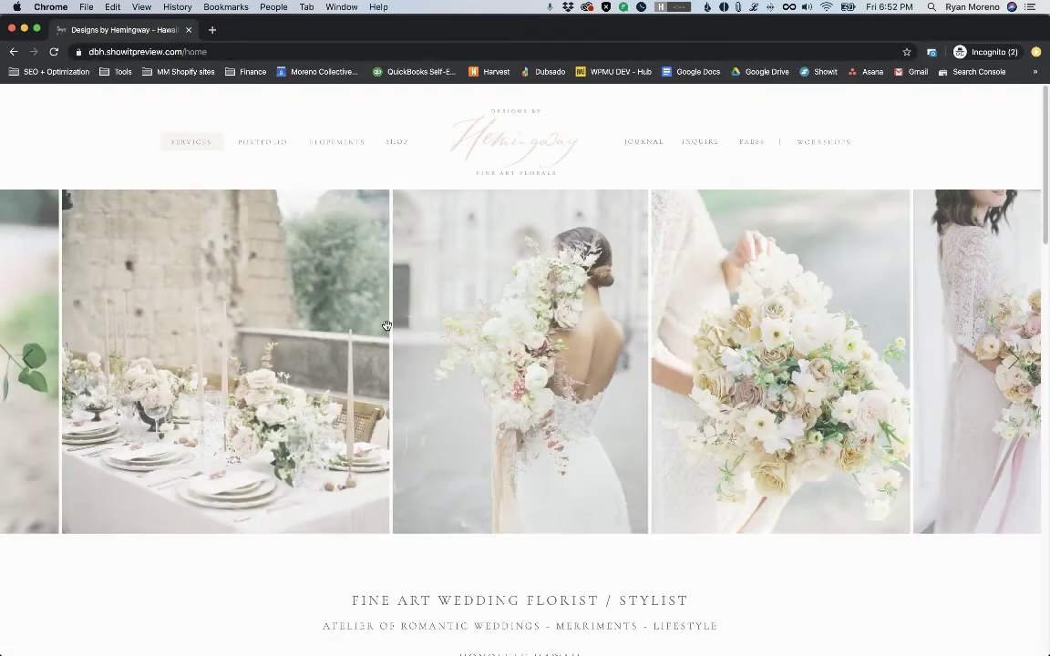
Step: Scroll the Home page until the Flodesk newsletter popup appears, then close it
scroll(392, 330, "down", 5)
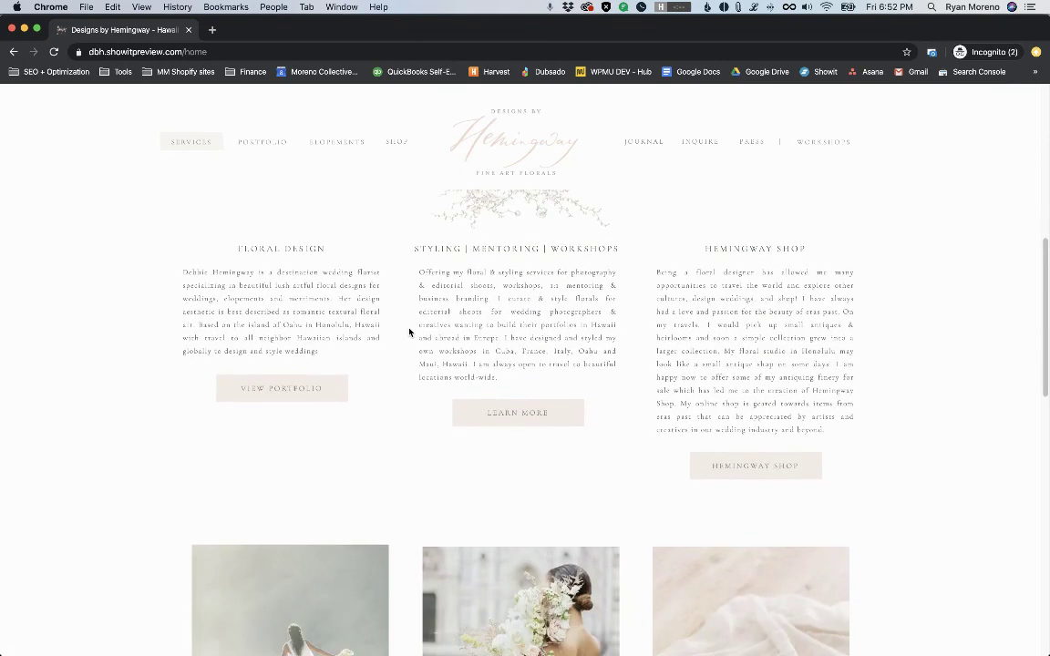
scroll(407, 332, "down", 3)
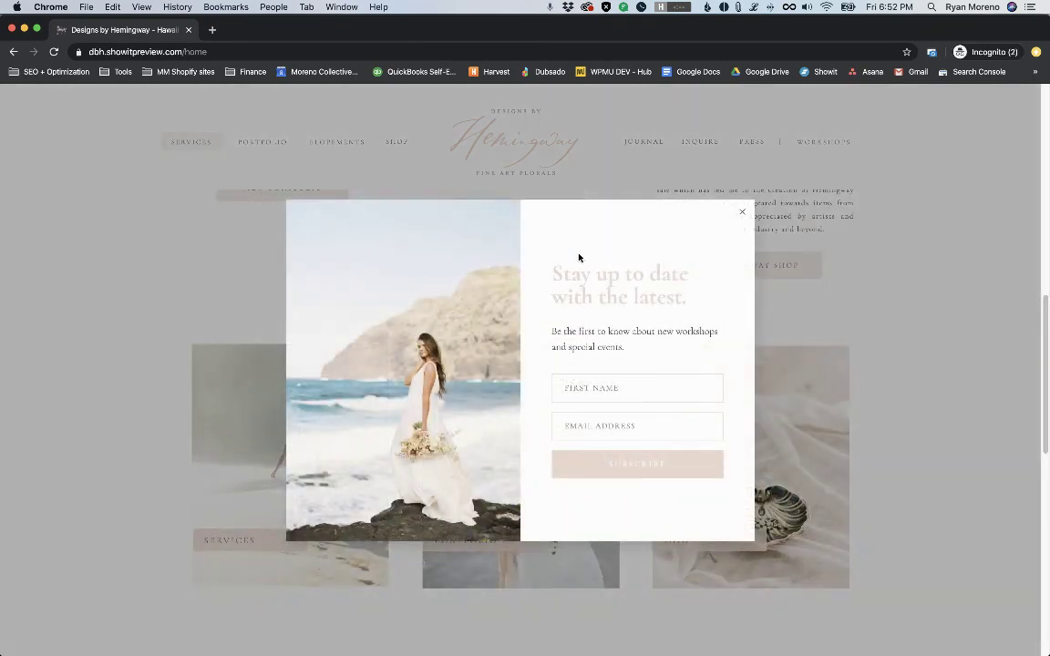
scroll(866, 315, "down", 3)
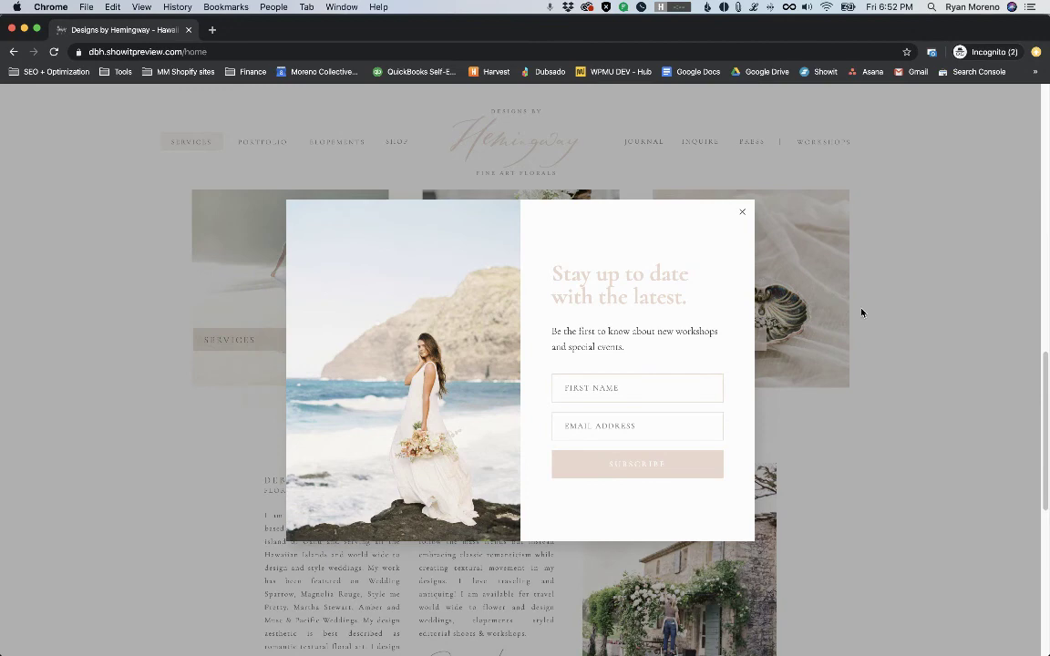
scroll(858, 312, "up", 4)
scroll(852, 311, "up", 3)
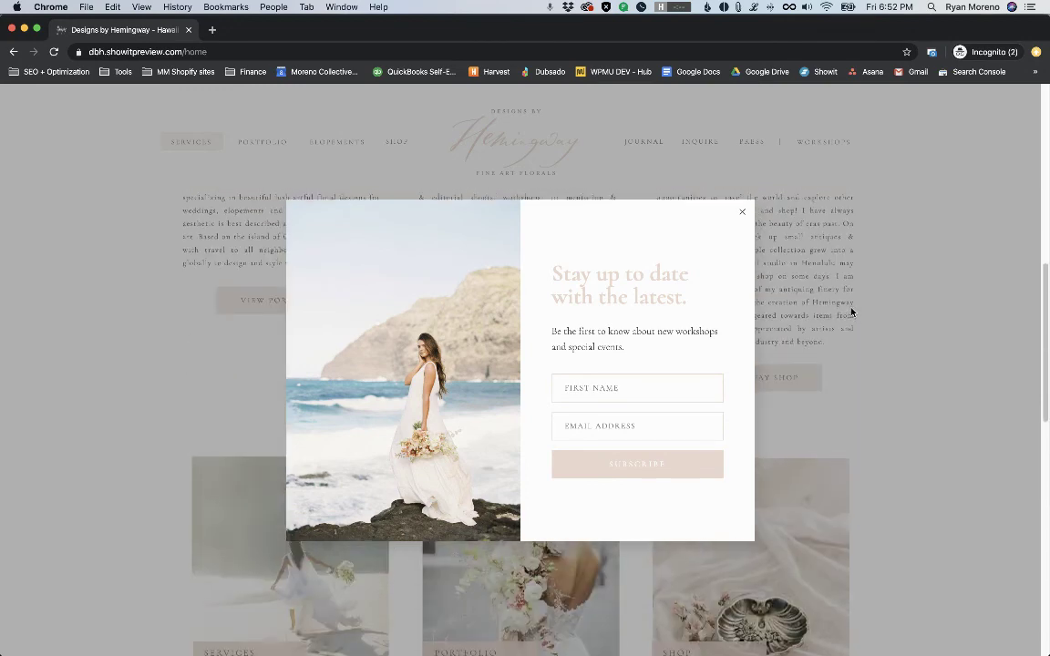
left_click(744, 212)
scroll(547, 306, "up", 10)
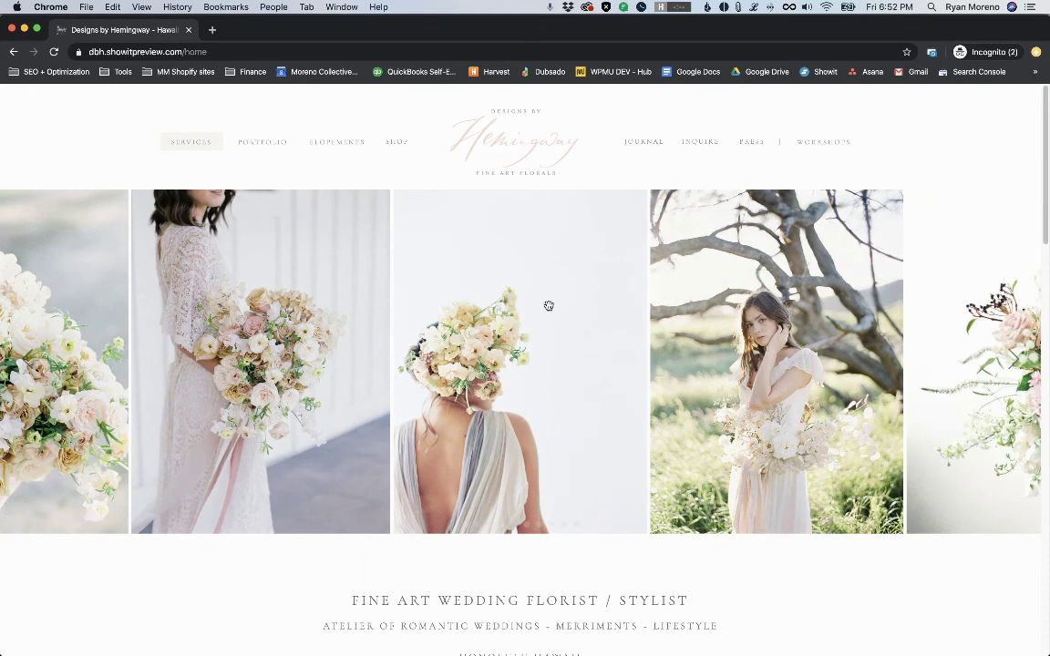